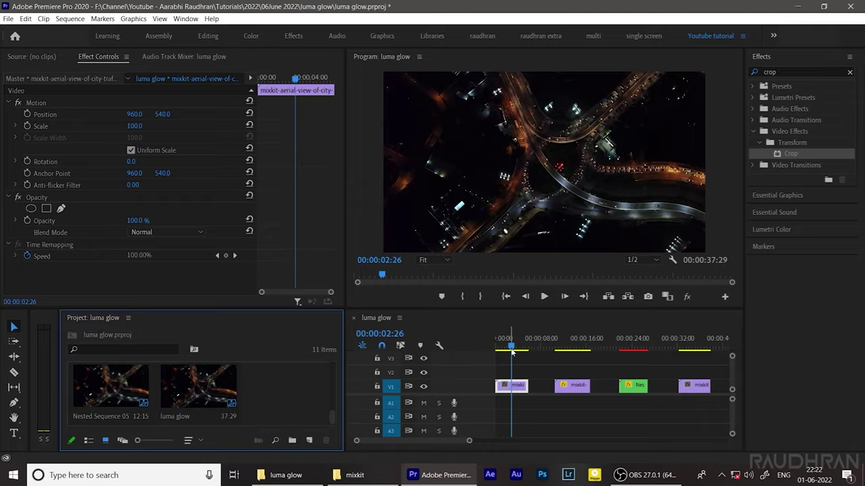
Duplicate the night-city clip onto V2 above the original and hide track V1's output.
drag(512, 352, 703, 335)
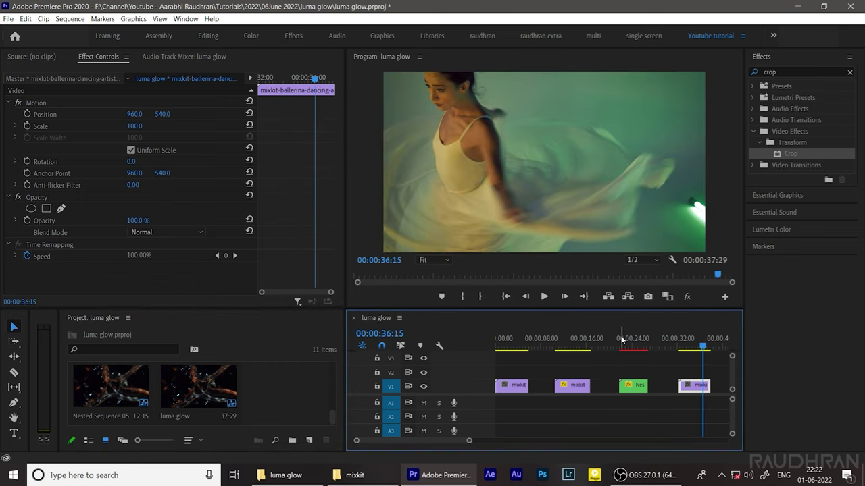
drag(623, 340, 558, 337)
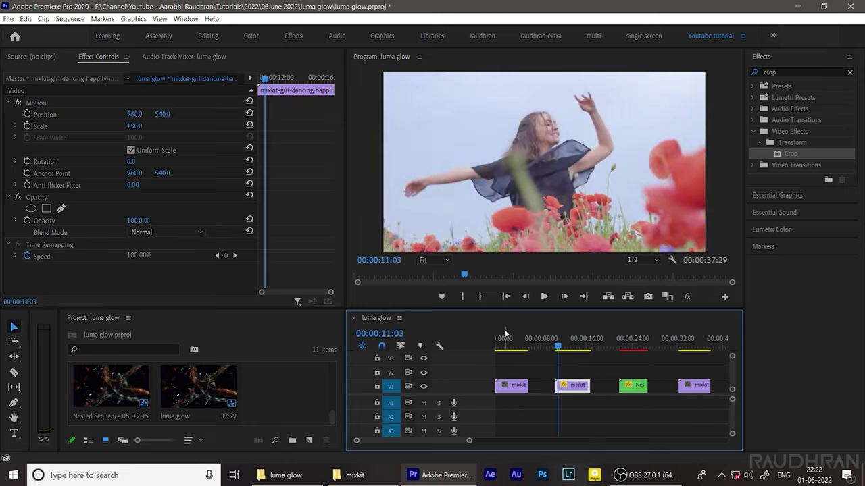
click(505, 336)
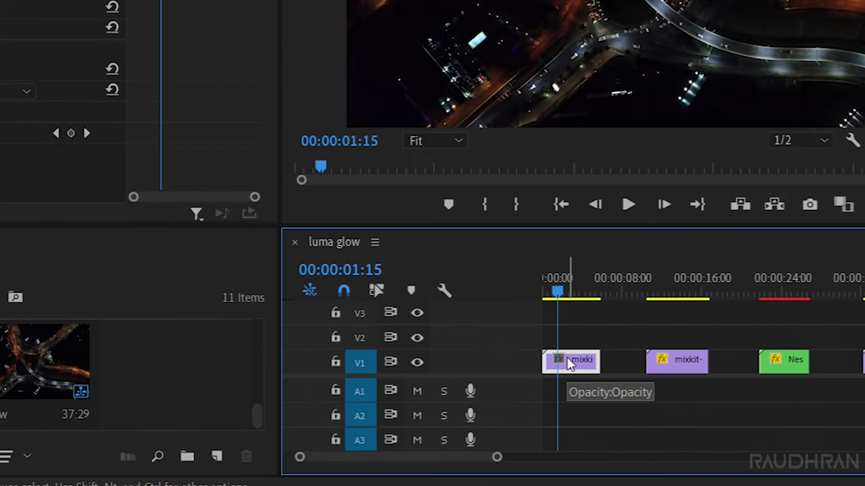
drag(569, 364, 570, 339)
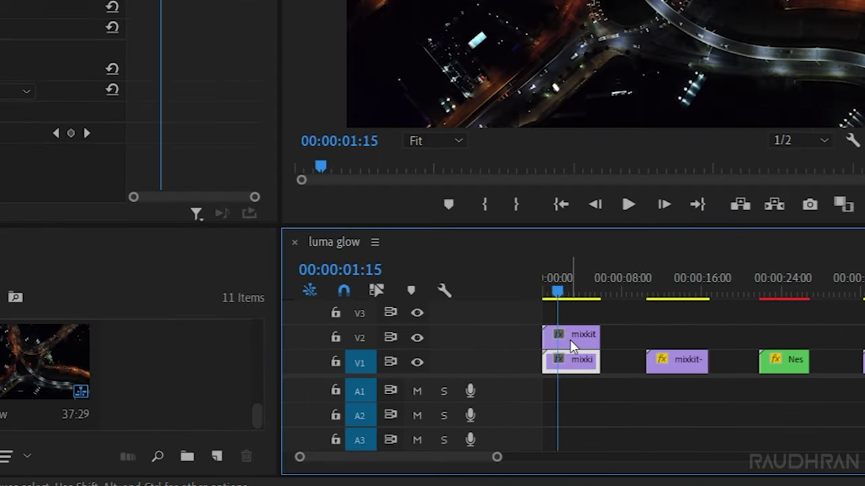
click(416, 361)
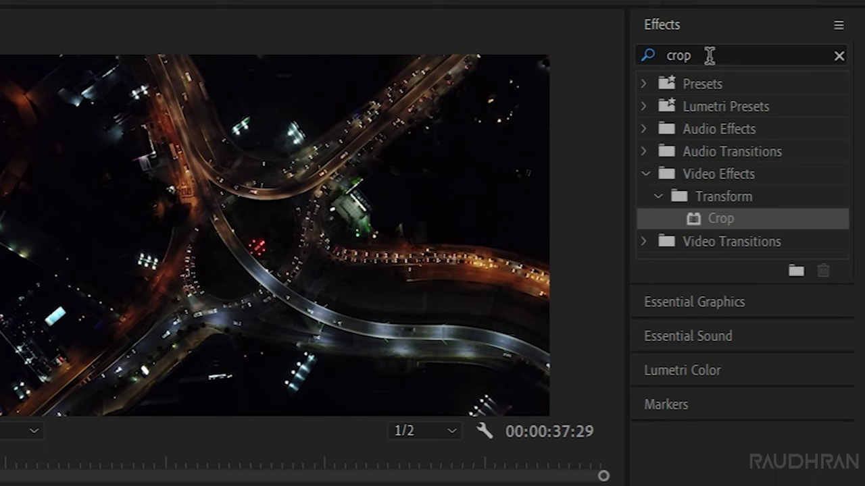
Apply Luma Key to the V2 city clip and raise Cutoff to 73%, leaving only bright lights.
click(704, 49)
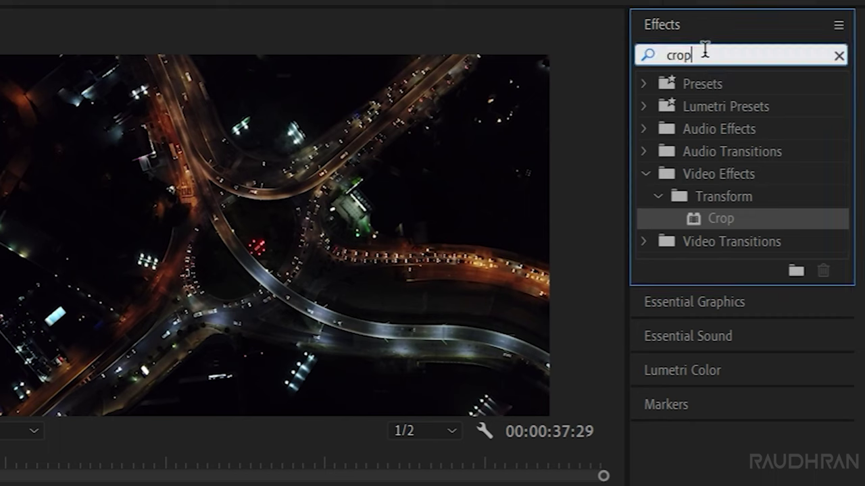
text(luma ke)
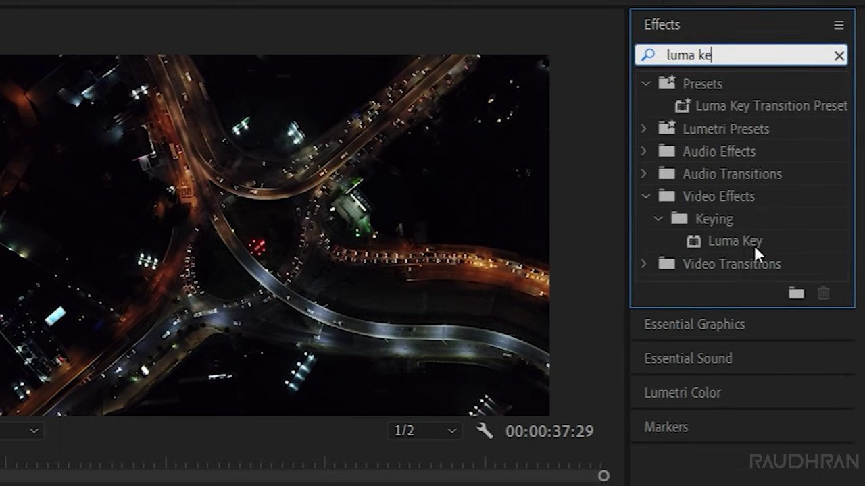
drag(754, 244, 520, 370)
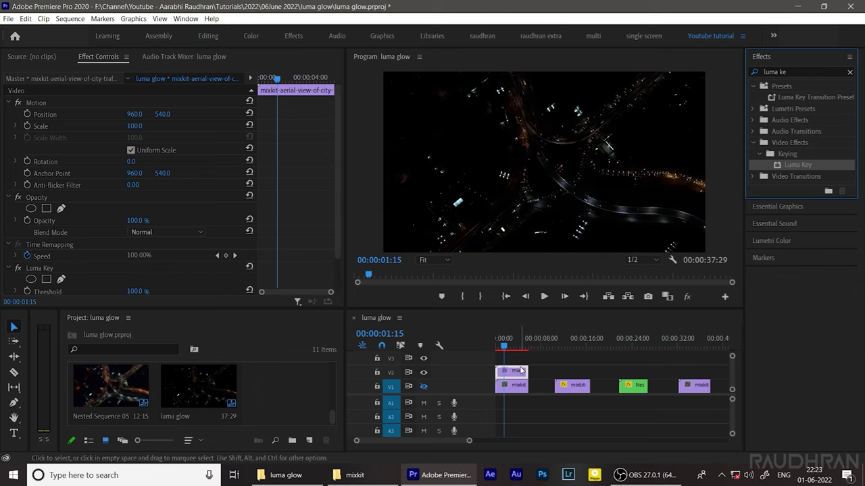
scroll(319, 265, down, 2)
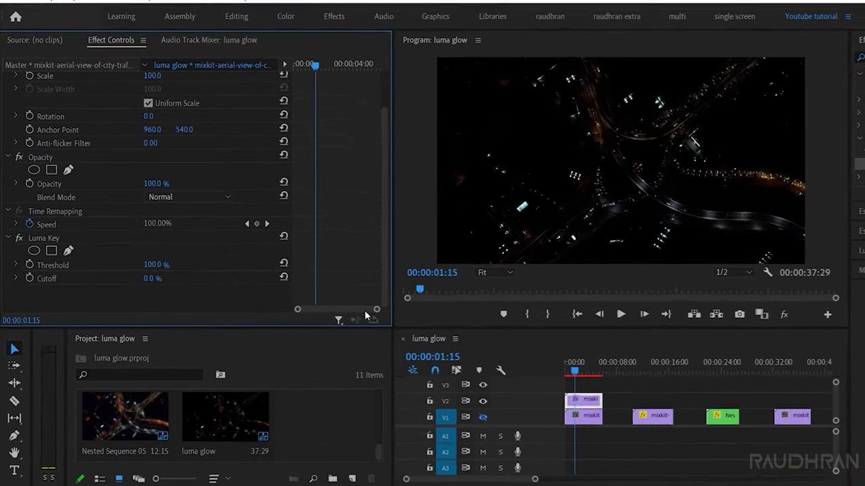
drag(154, 278, 222, 277)
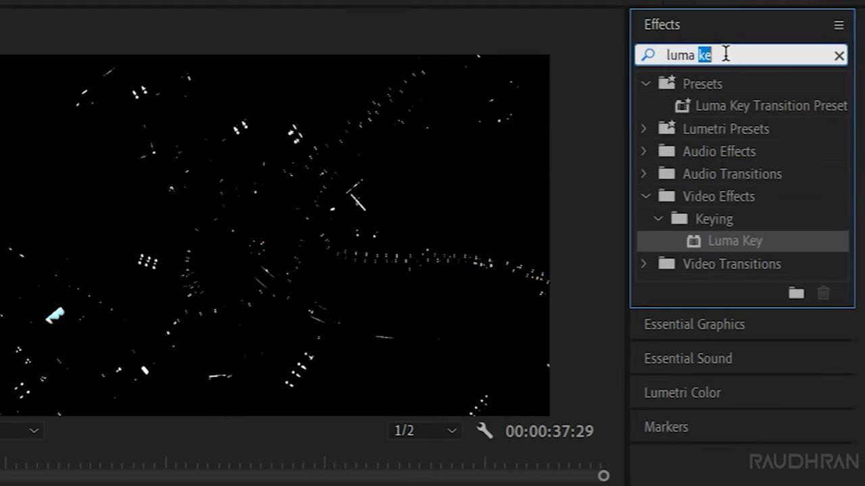
Add Gaussian Blur at 34 with Repeat Edge Pixels to the V2 clip, and lower Cutoff to 22%.
text(ga)
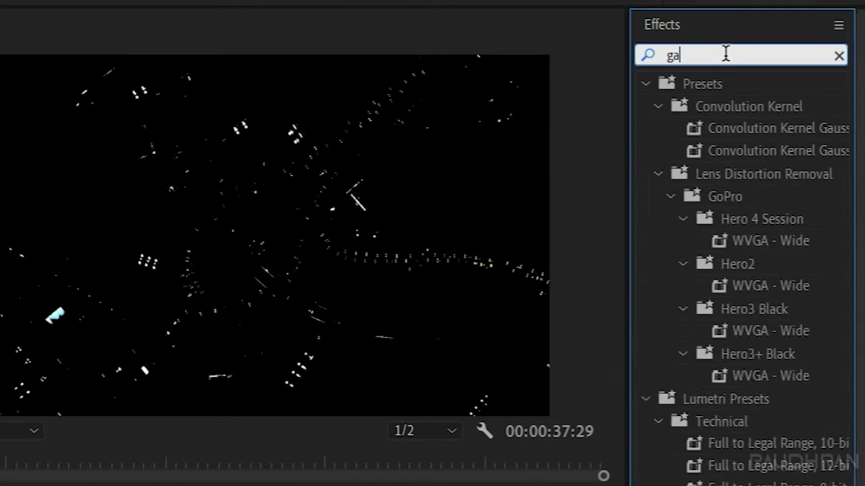
text(ussian blur)
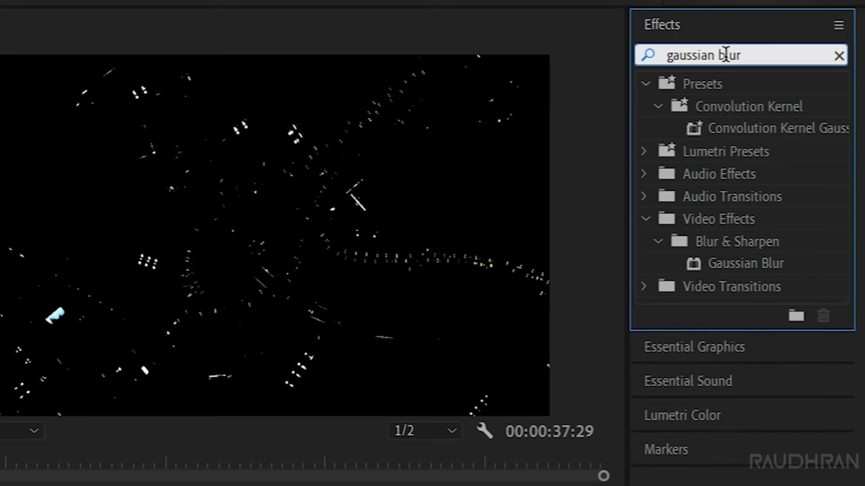
drag(746, 263, 684, 274)
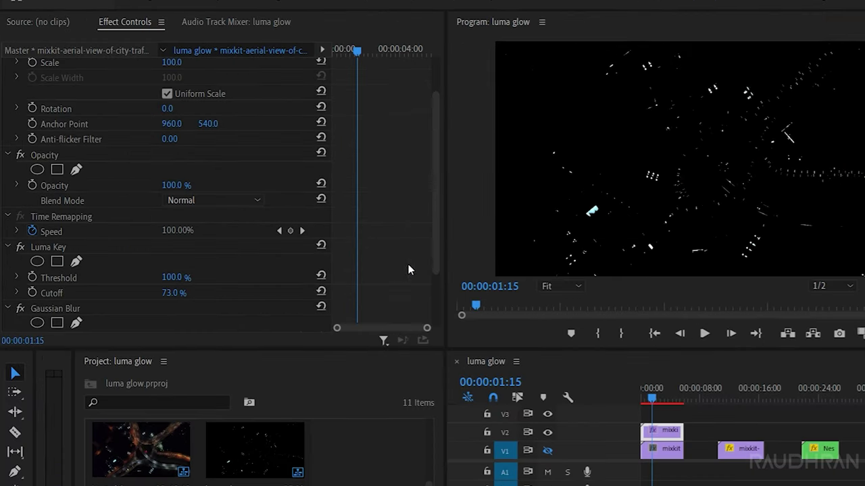
drag(432, 260, 440, 302)
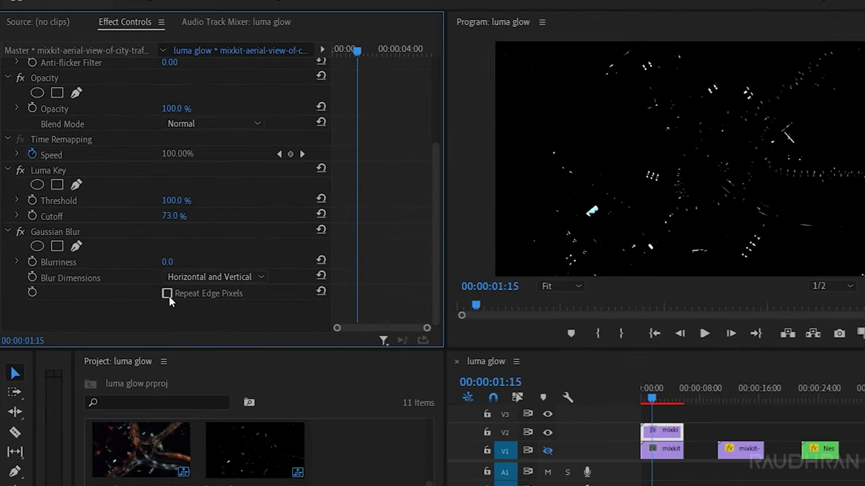
click(167, 294)
drag(166, 263, 183, 263)
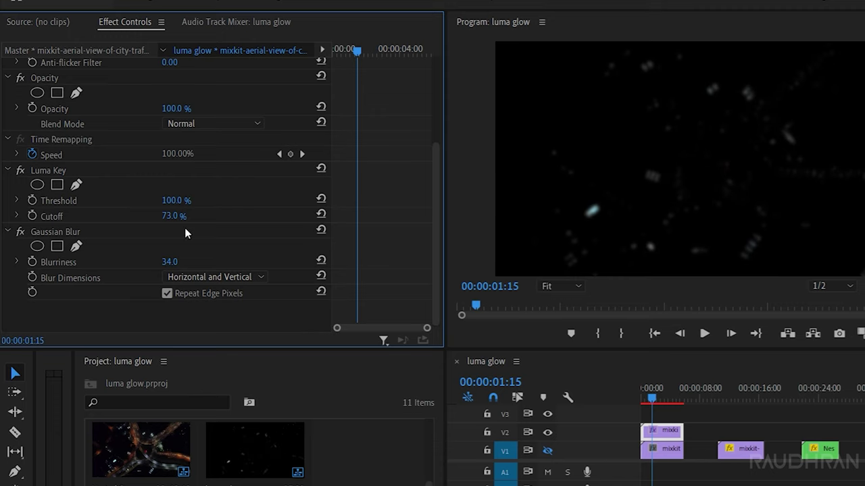
drag(174, 217, 162, 216)
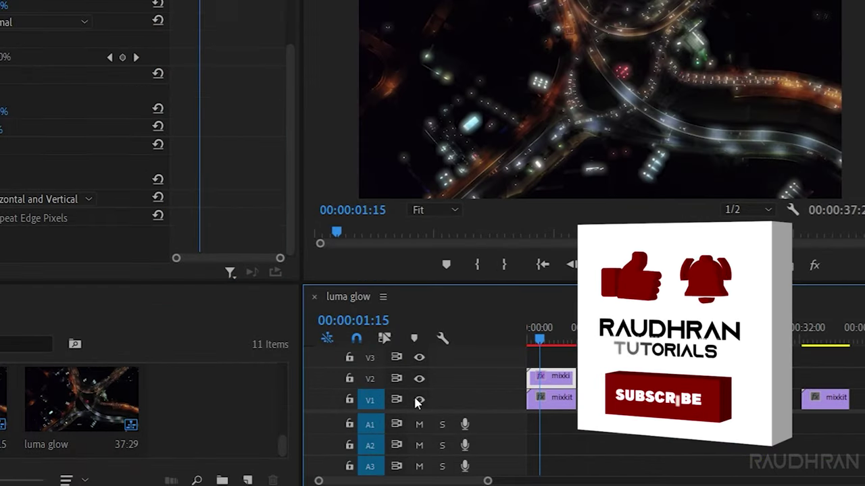
Scrub through the city clip to preview the soft glow around its lights.
drag(539, 341, 519, 351)
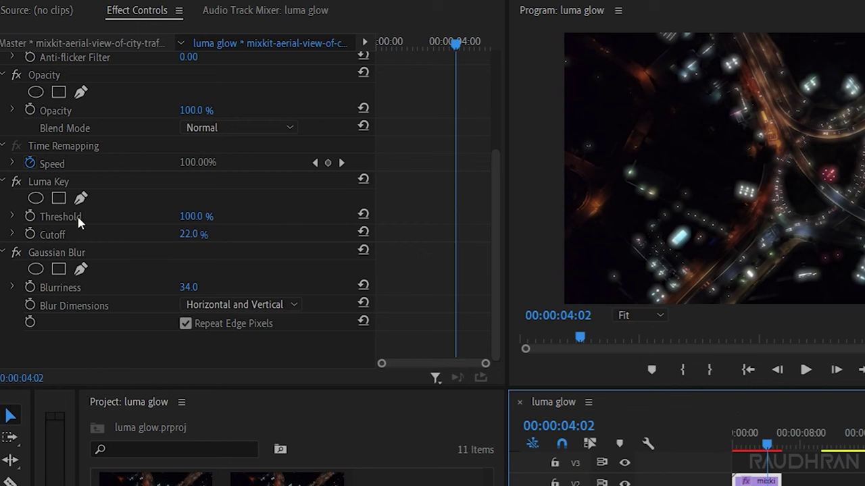
Select both Luma Key and Gaussian Blur in Effect Controls and save them as preset 'luma glow'.
click(61, 253)
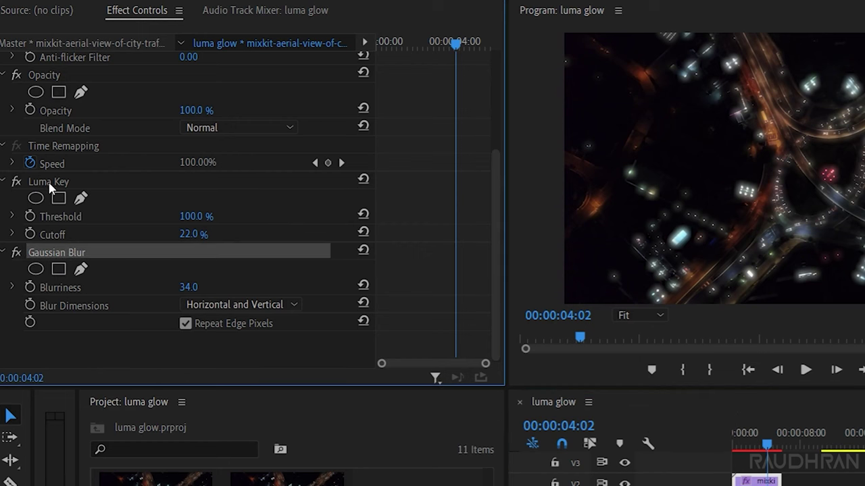
click(49, 183)
ctrl+click(64, 252)
right_click(64, 252)
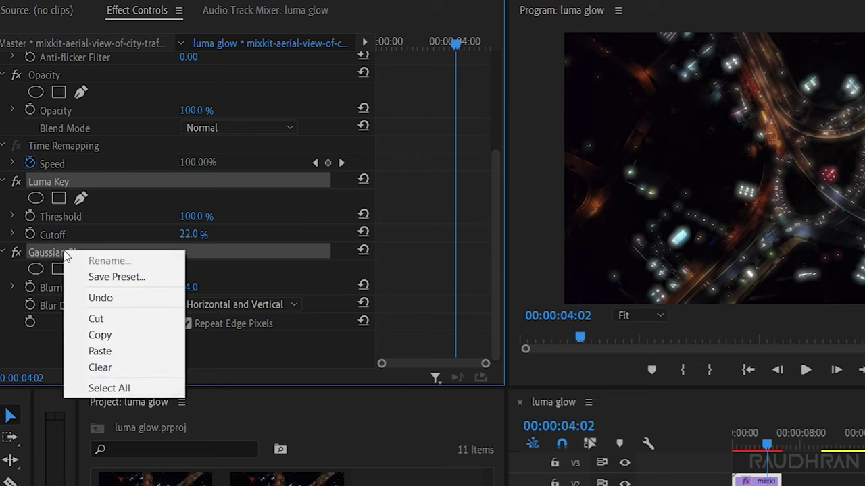
click(92, 279)
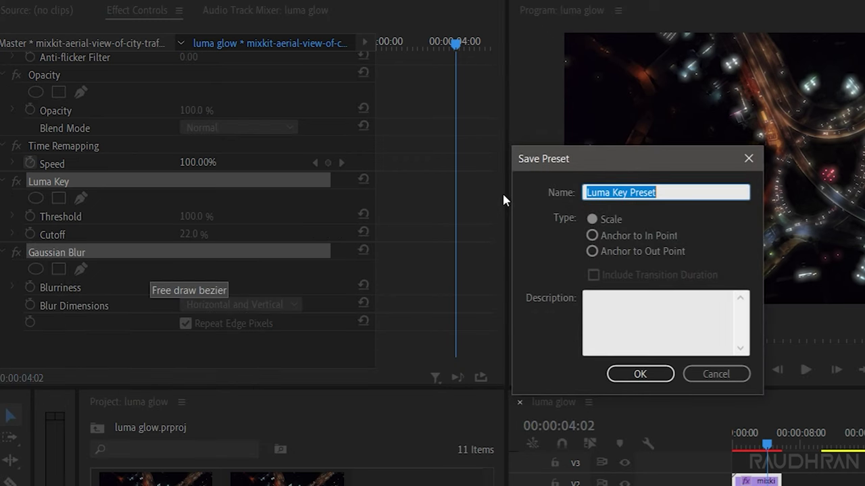
text(luma)
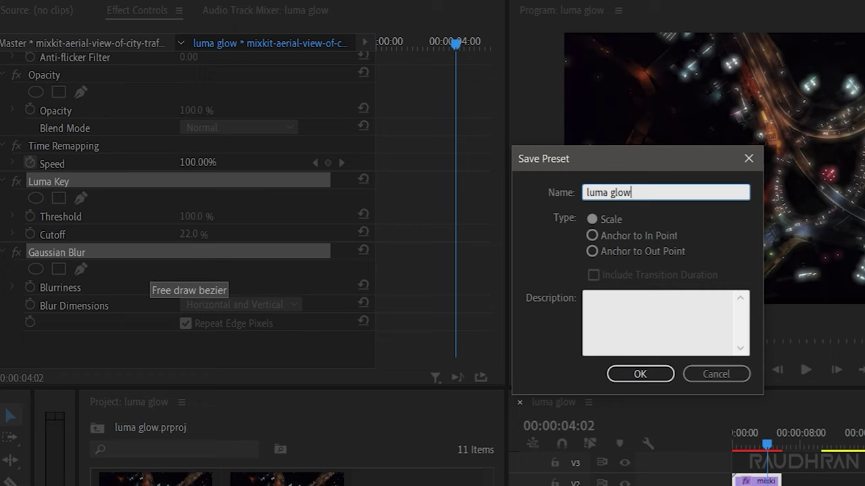
text( glow)
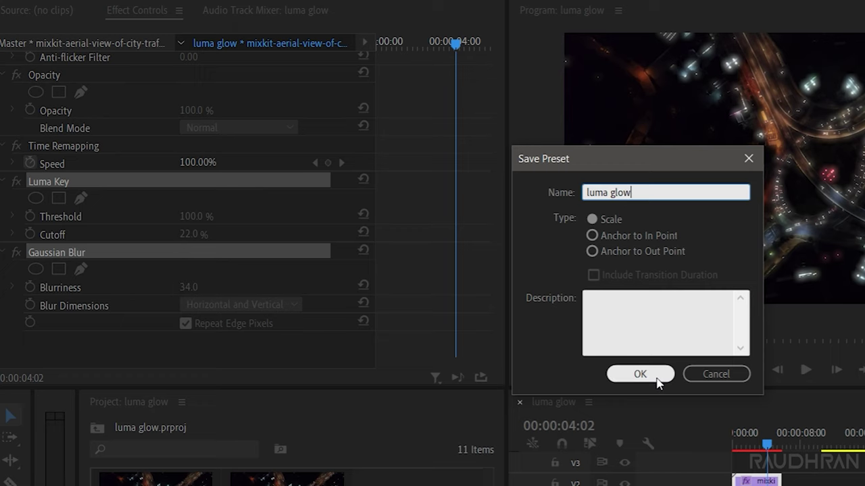
click(655, 376)
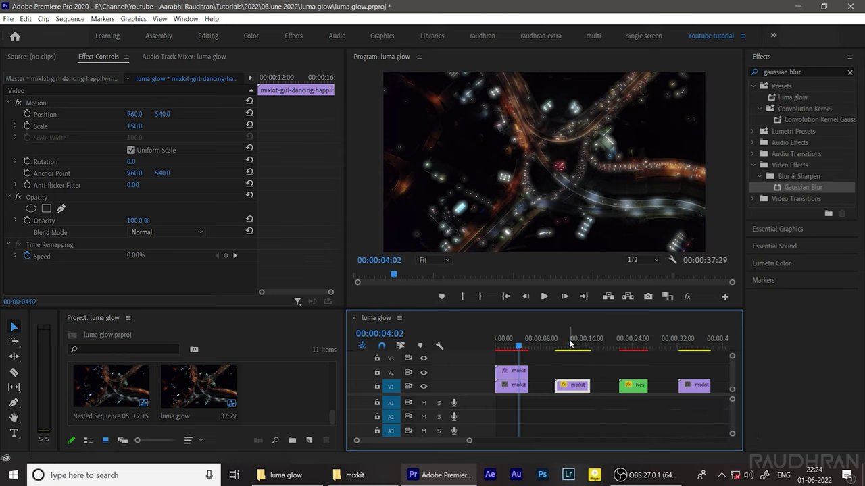
Duplicate the dancing clip onto V2 and apply the luma glow preset to the copy.
click(569, 344)
drag(575, 389, 575, 376)
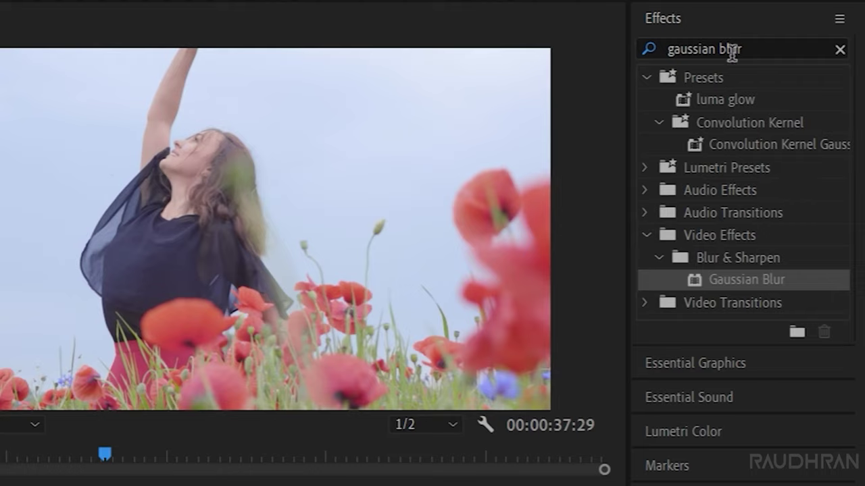
click(813, 70)
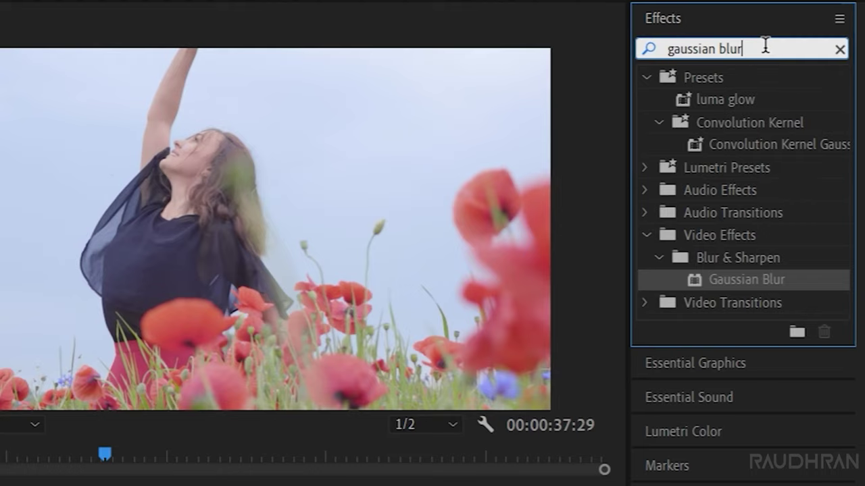
text(luma glow)
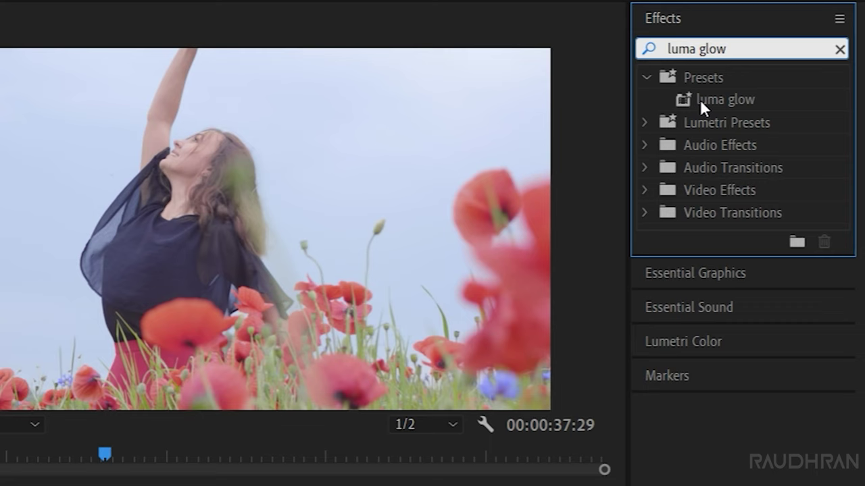
drag(742, 102, 612, 319)
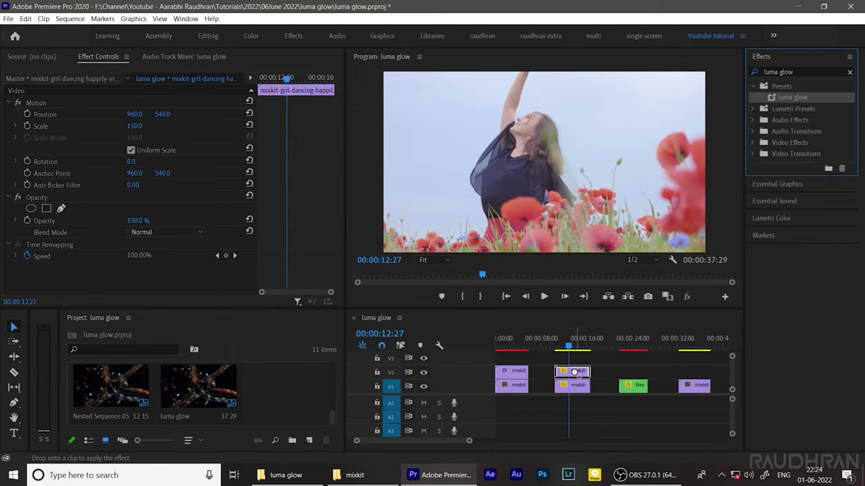
drag(574, 371, 574, 372)
Hide track V1 and raise the V2 copy's Luma Key Cutoff to 73%.
drag(336, 202, 335, 269)
drag(573, 350, 567, 348)
click(523, 403)
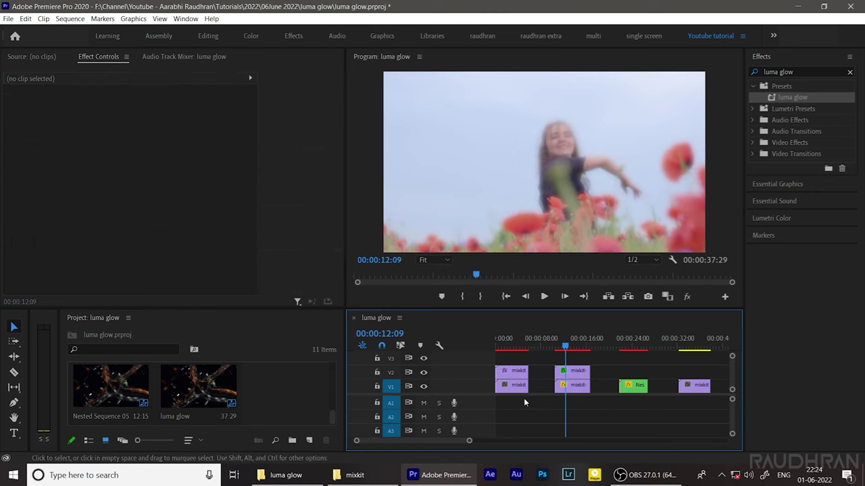
click(424, 387)
click(574, 371)
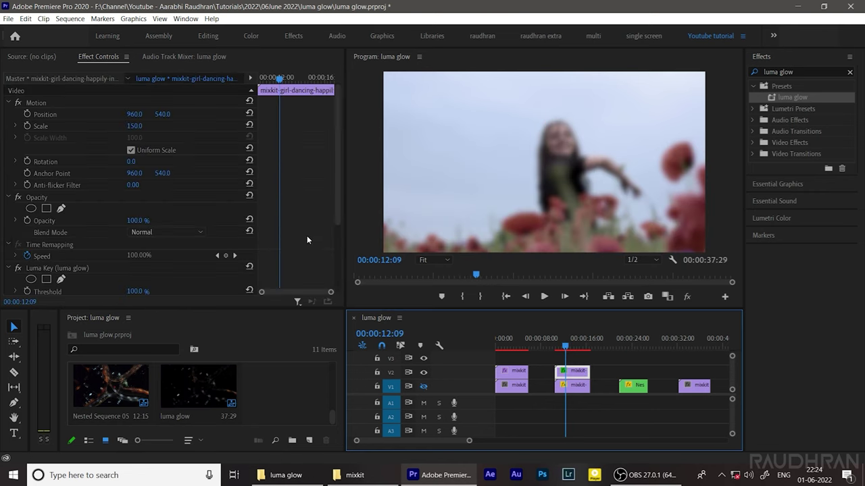
scroll(307, 240, down, 3)
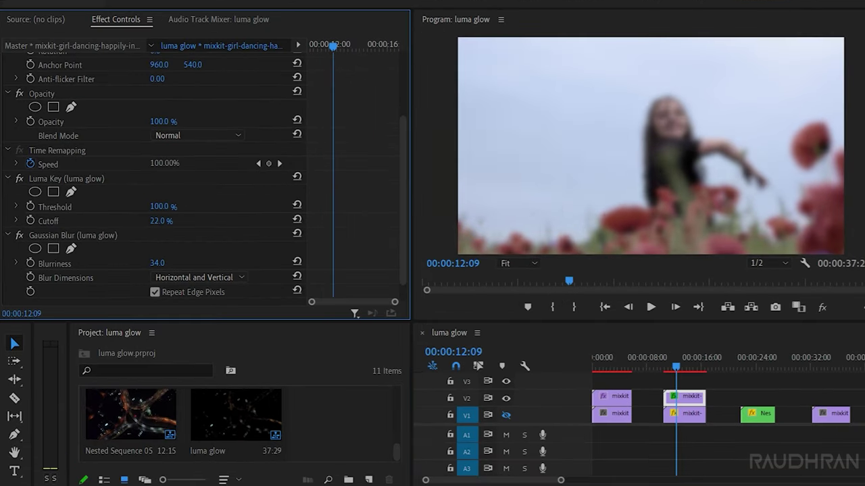
mouse_move(161, 221)
mouse_down()
mouse_move(201, 221)
mouse_move(167, 221)
mouse_up()
click(172, 225)
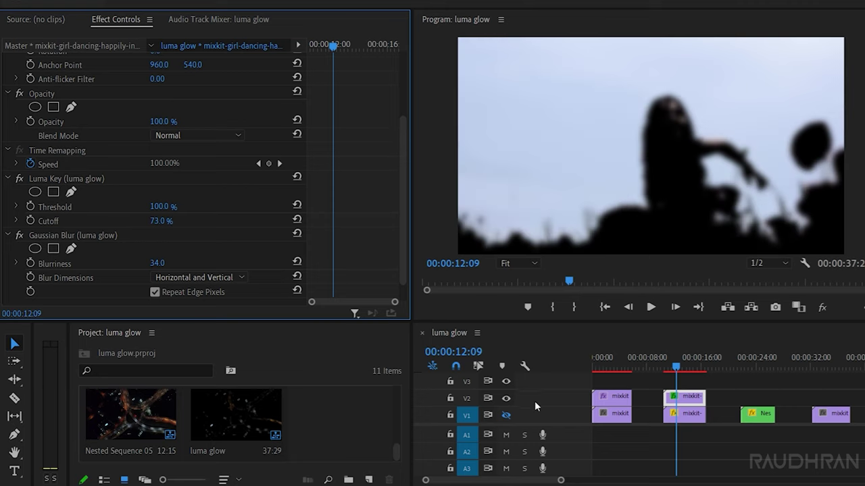
Show track V1 again and play the sequence to preview the glow.
click(505, 416)
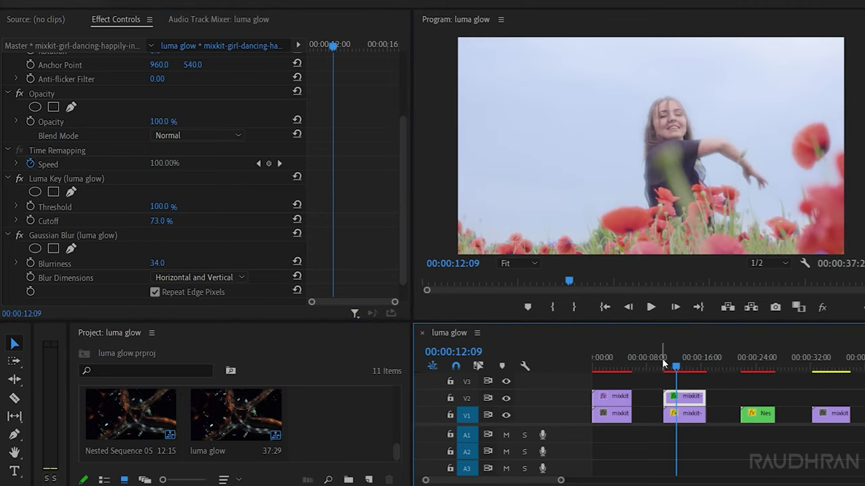
key(space)
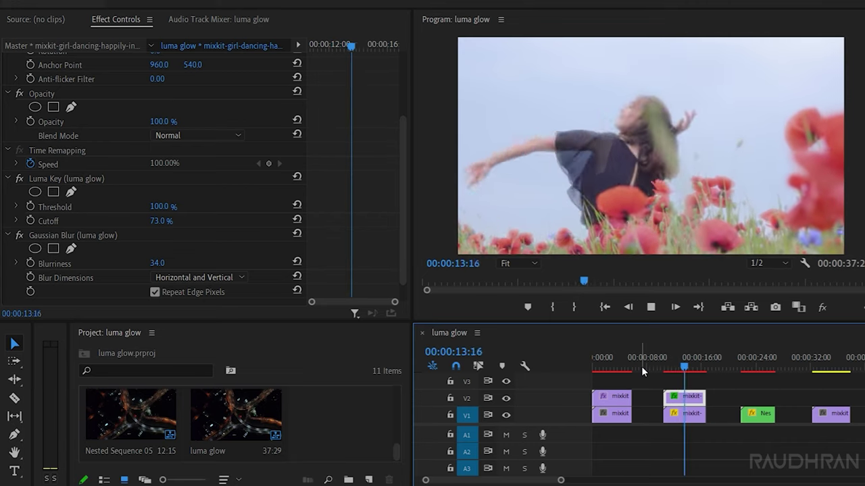
key(space)
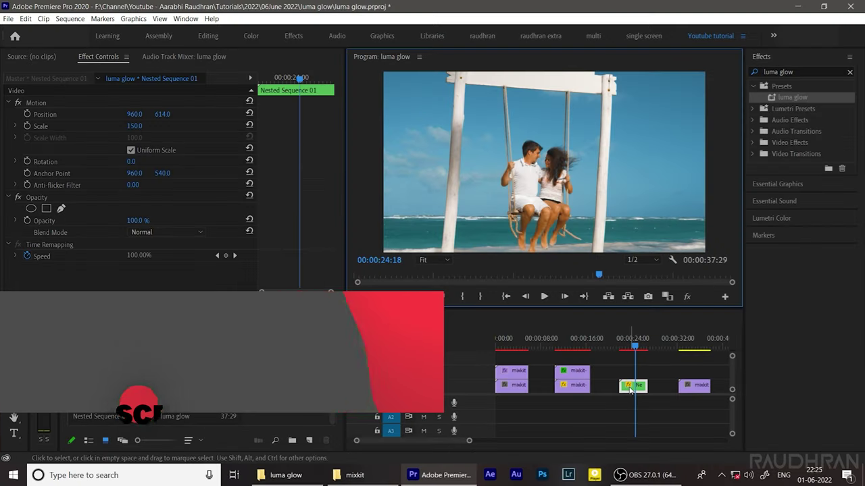
Duplicate the beach swing clip onto V2 and apply the luma glow preset to it.
drag(630, 390, 634, 374)
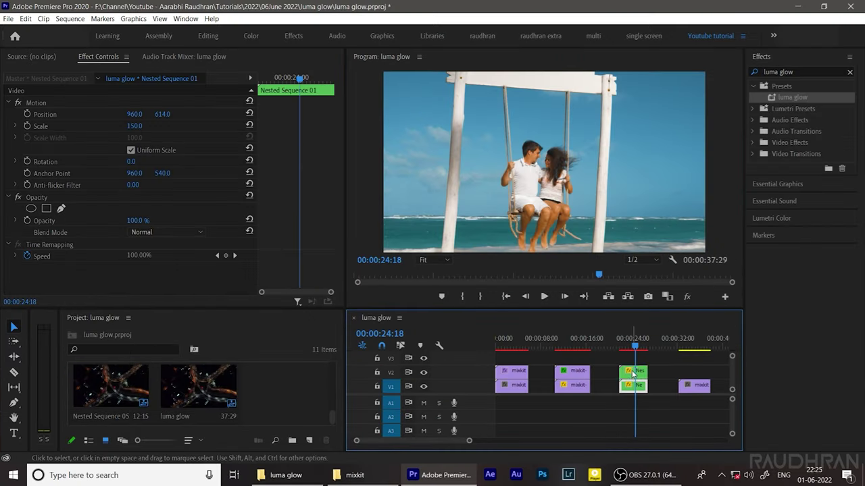
drag(802, 94, 465, 161)
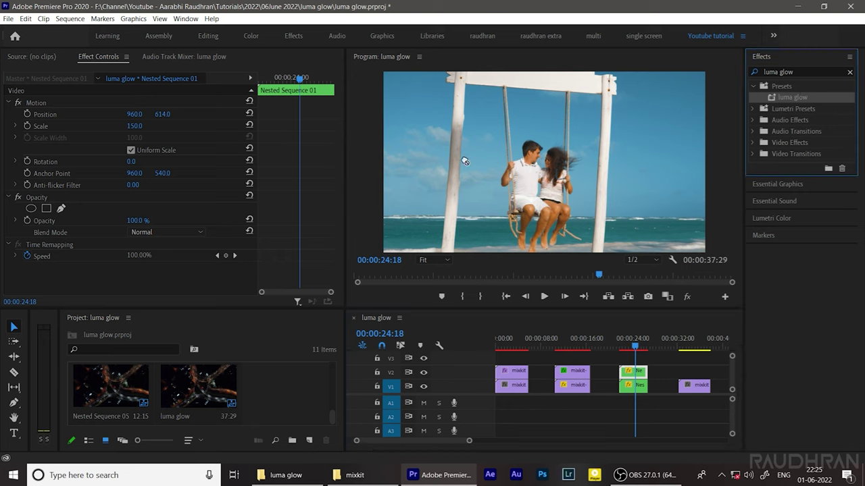
drag(96, 276, 94, 275)
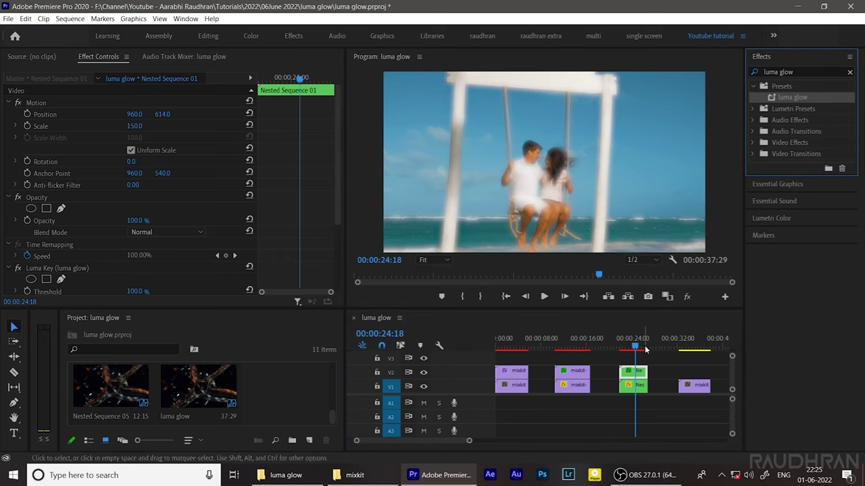
With V1 hidden, raise the swing copy's Luma Key Cutoff to 70%, then show V1 again.
scroll(338, 213, down, 3)
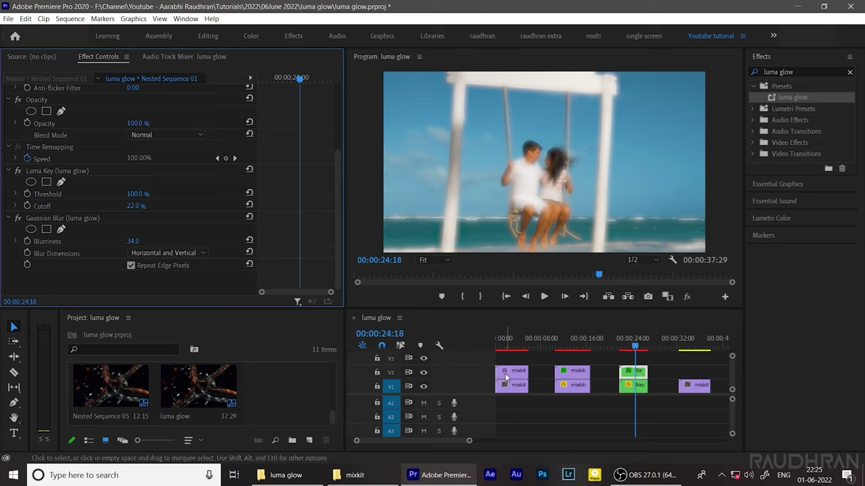
click(425, 385)
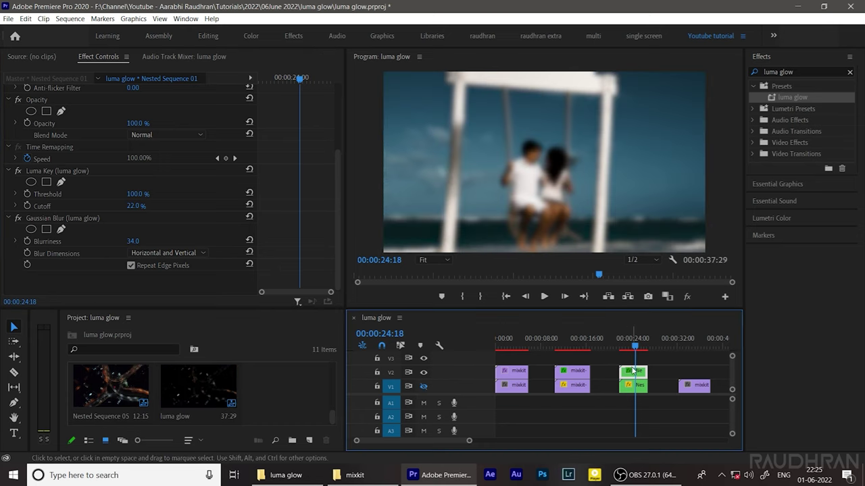
drag(136, 205, 169, 205)
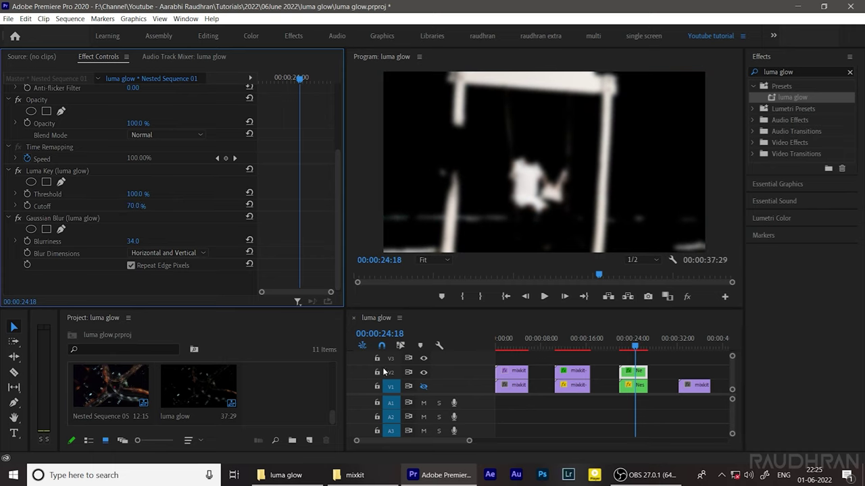
click(423, 387)
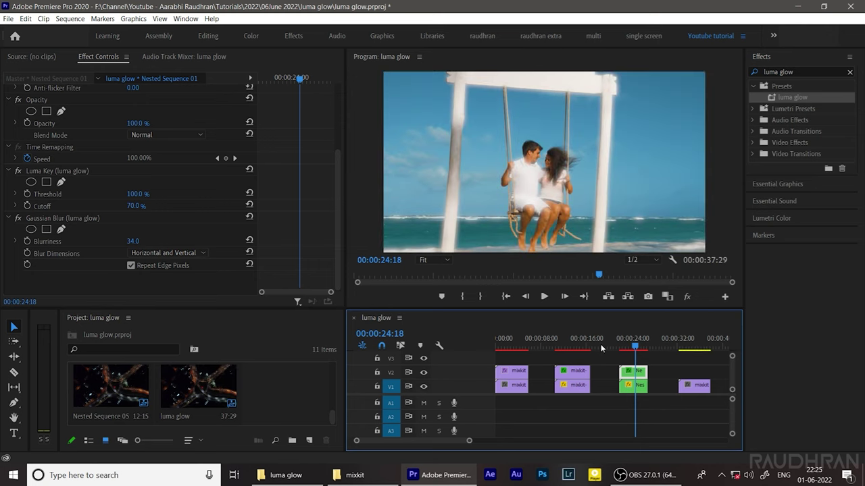